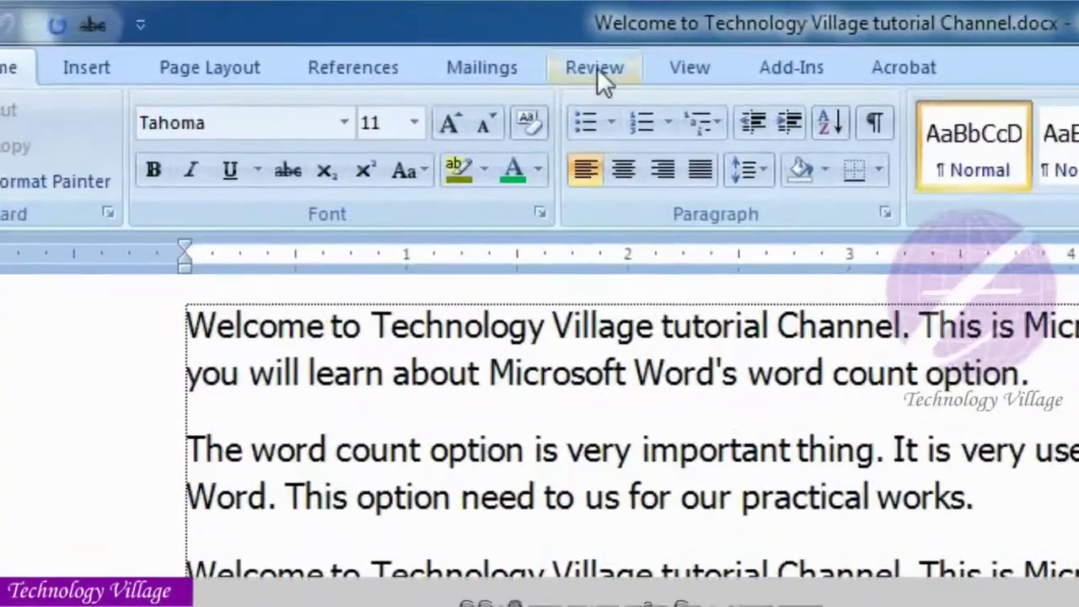
Switch the ribbon to the Review tab to show the proofing tools.
{"action": "left_click", "coordinate": [480, 49]}
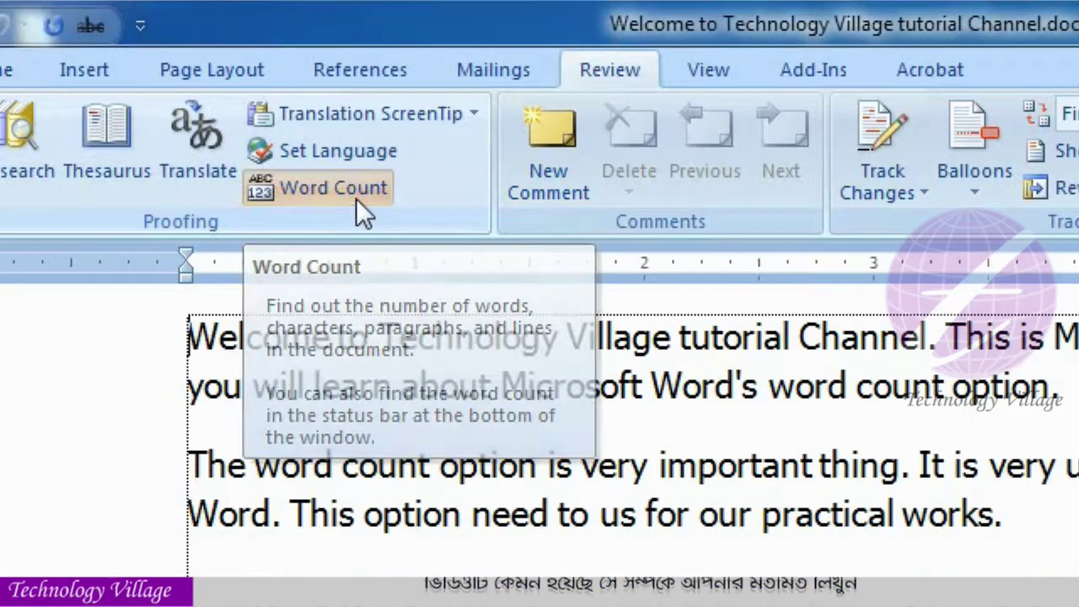
Show the Word Count statistics: 2 pages, 588 words, 16 paragraphs, 48 lines.
{"action": "left_click", "coordinate": [356, 198]}
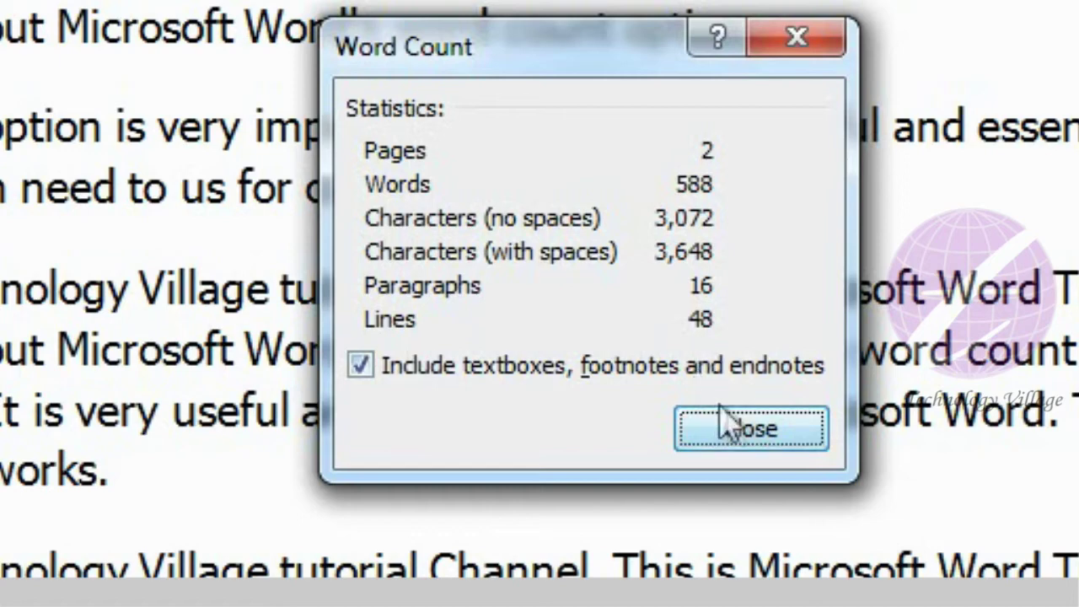
{"action": "left_click", "coordinate": [763, 440]}
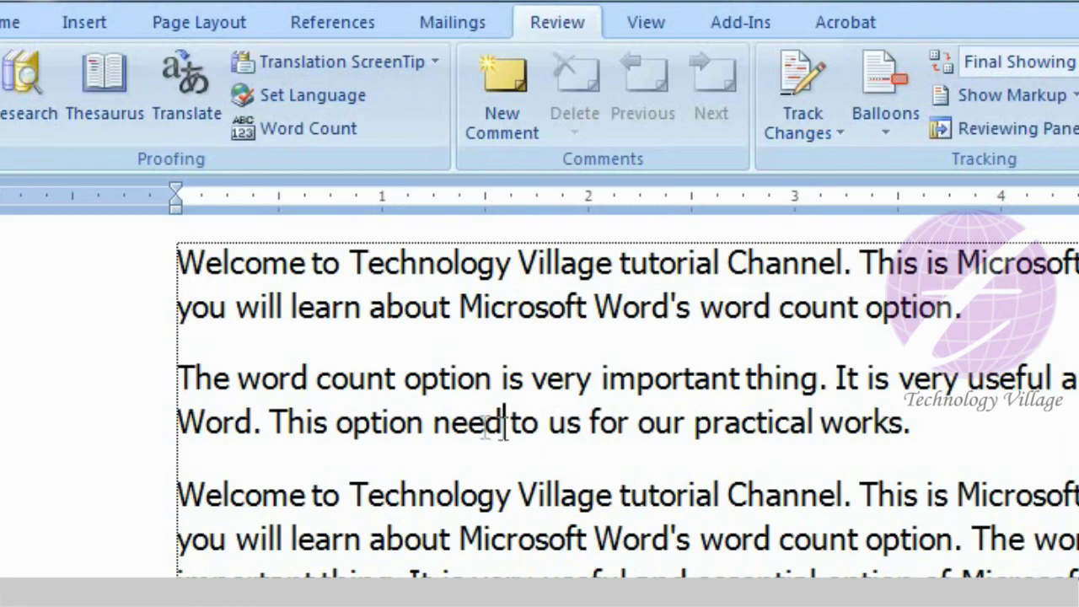
{"action": "left_click", "coordinate": [310, 131]}
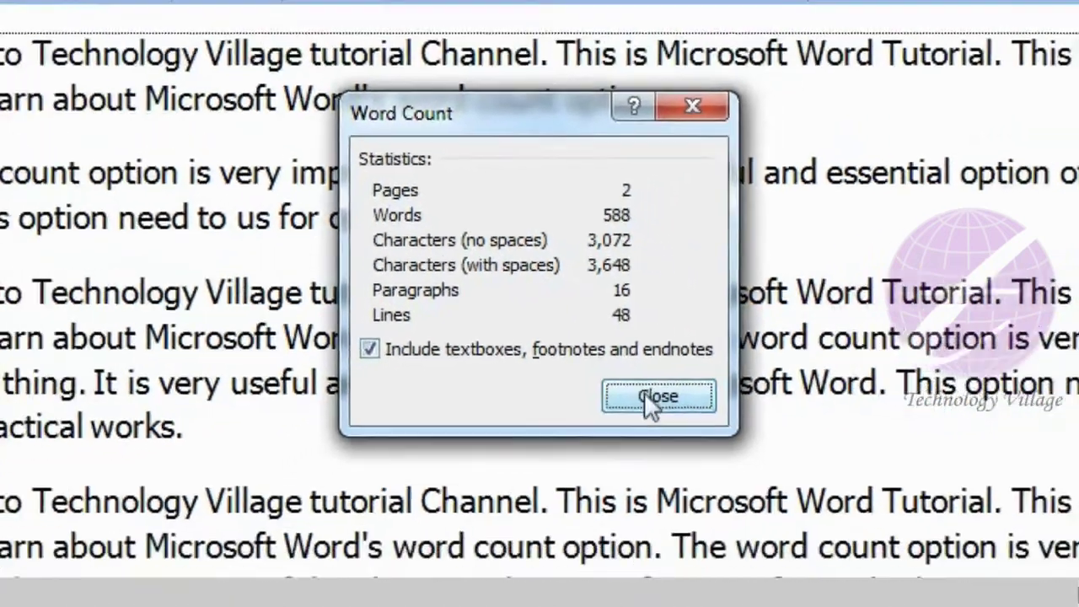
Dismiss the Word Count dialog to return to the document text.
{"action": "left_click", "coordinate": [699, 428]}
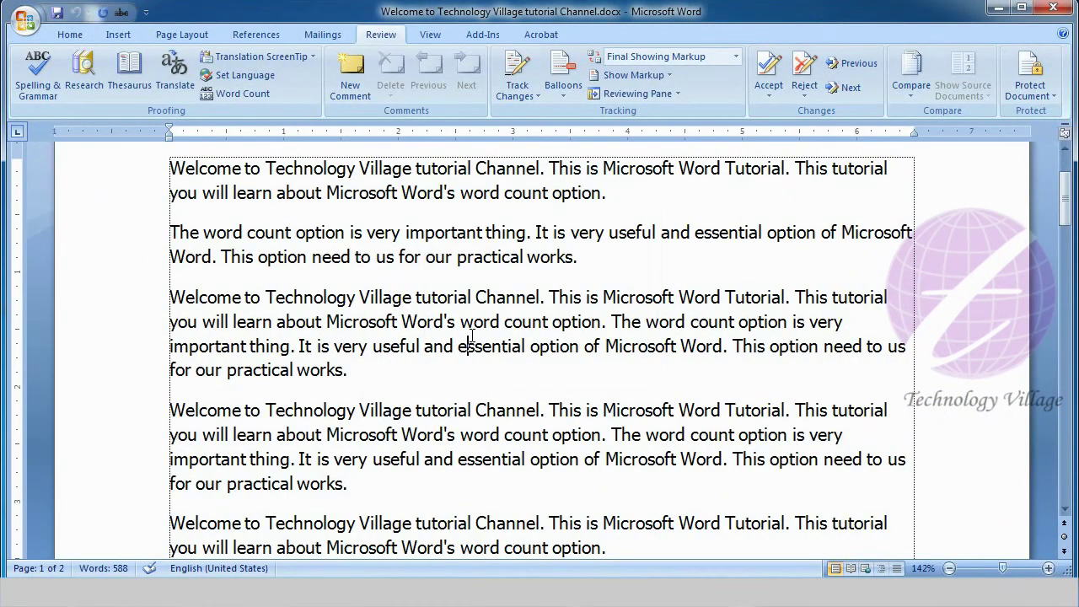